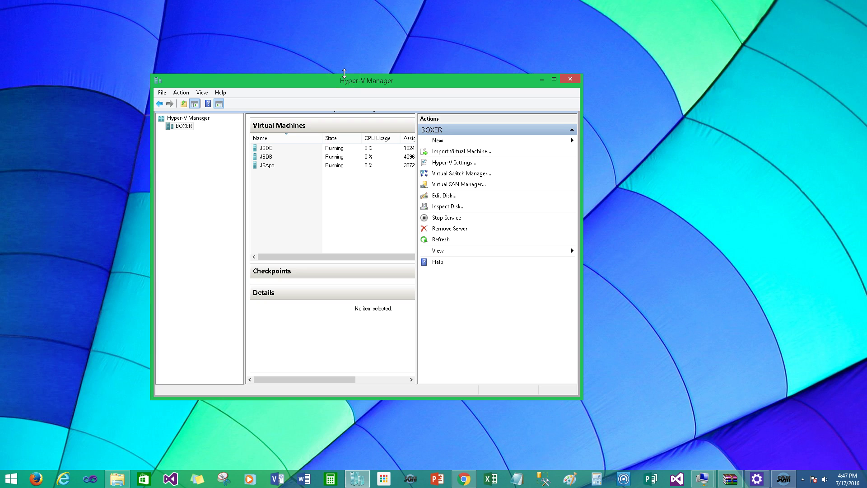
# Widen the virtual machines list in Hyper-V Manager to include the memory and uptime columns, and move the window aside
pyautogui.moveTo(416, 248); pyautogui.dragTo(478, 249)
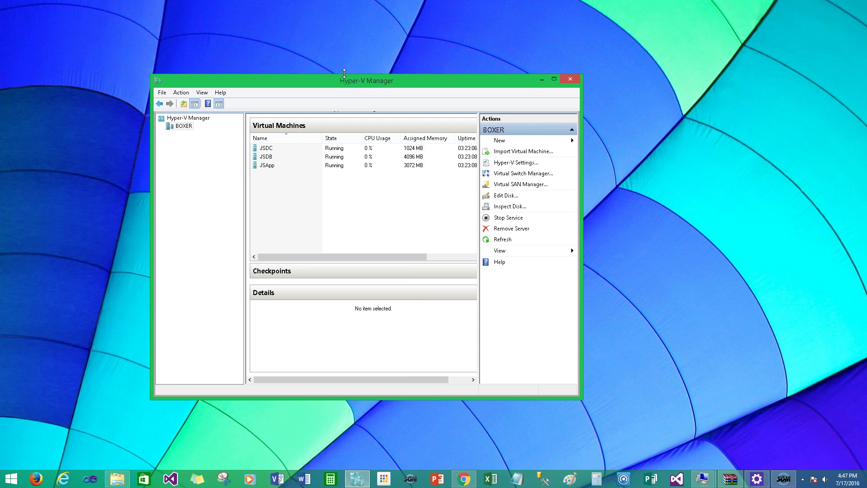
pyautogui.moveTo(378, 82); pyautogui.dragTo(263, 46)
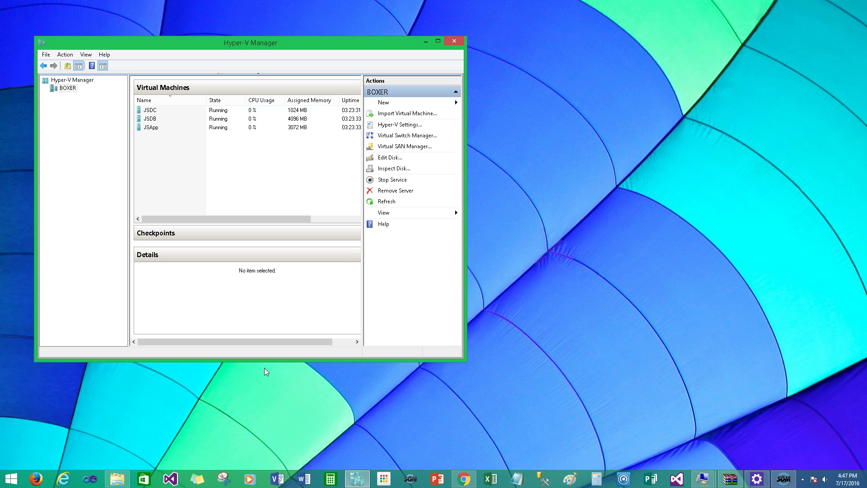
# Open Computer Management and bring up the Disk Management view with its volume list
pyautogui.click(120, 477)
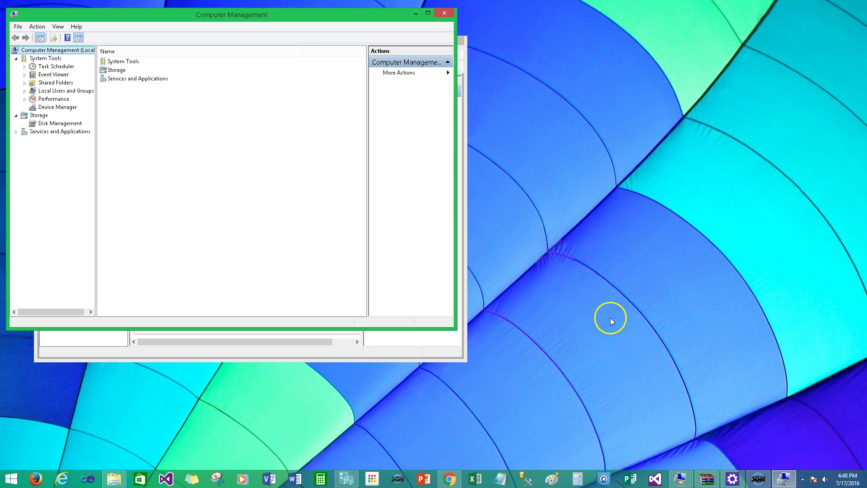
pyautogui.click(60, 124)
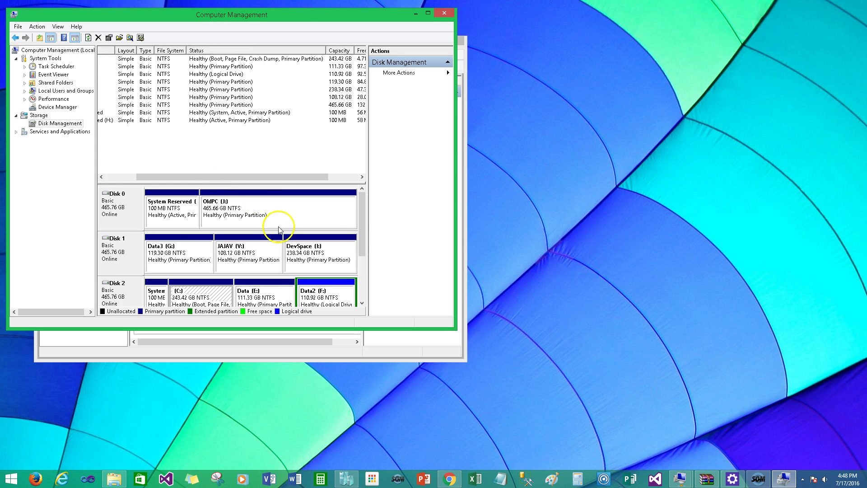
pyautogui.moveTo(362, 204)
pyautogui.mouseDown()
pyautogui.moveTo(379, 256)
pyautogui.moveTo(379, 219)
pyautogui.moveTo(369, 208)
pyautogui.mouseUp()
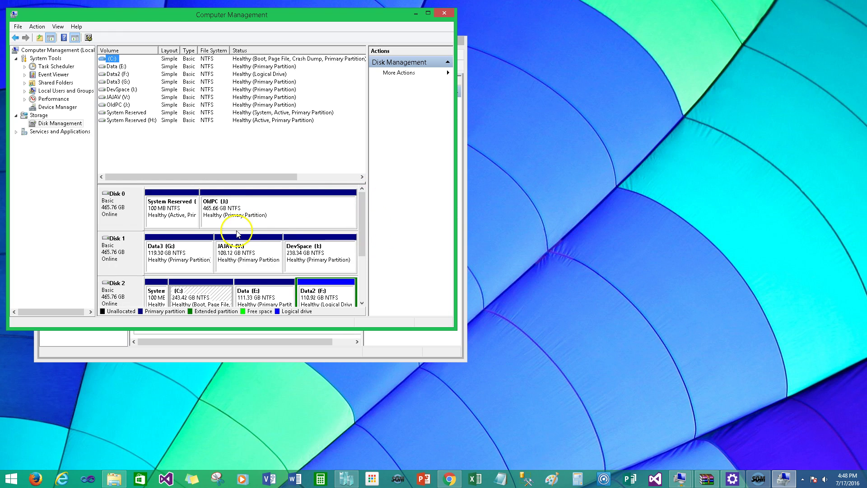
pyautogui.rightClick(53, 125)
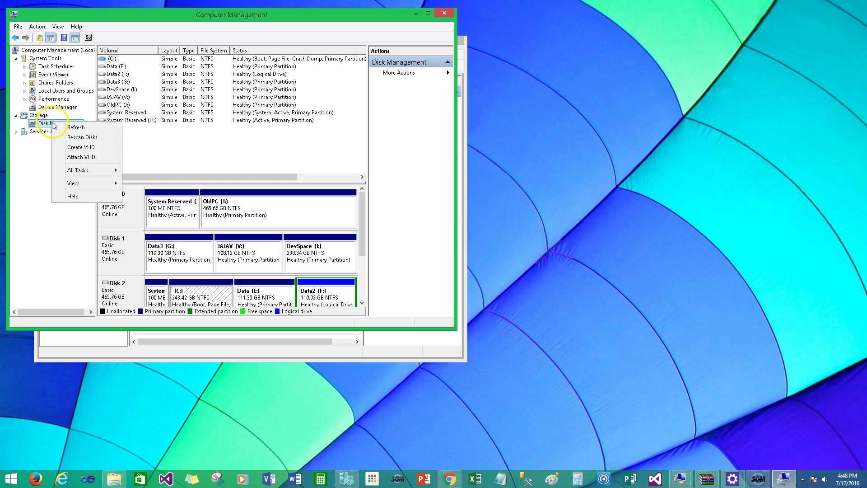
pyautogui.click(80, 148)
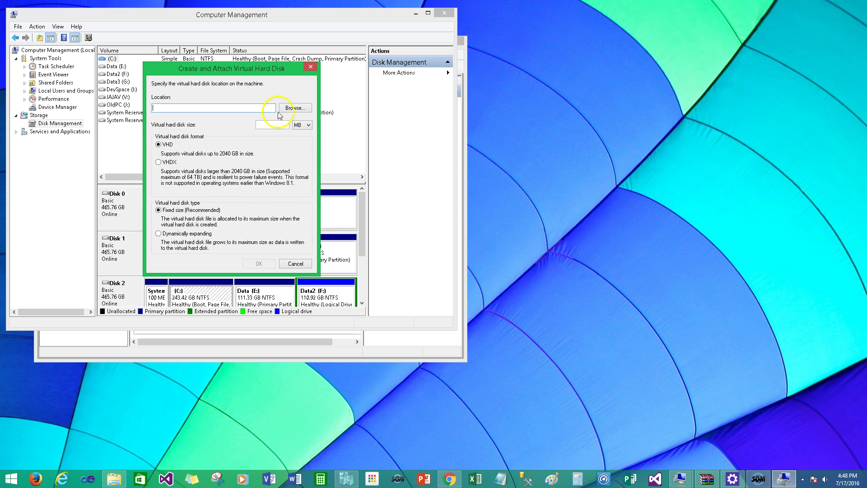
pyautogui.click(304, 264)
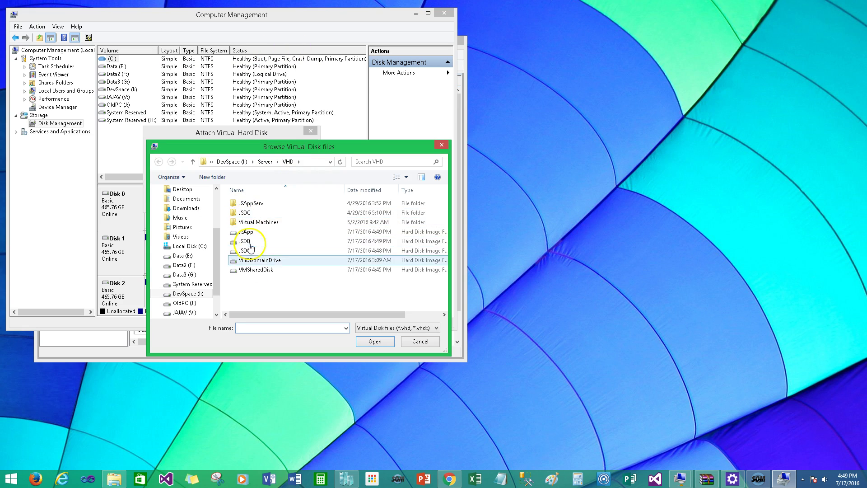
# Attach the existing virtual hard disk VMSharedDisk from I:\Server\VHD to the host, without making it read-only
pyautogui.click(257, 270)
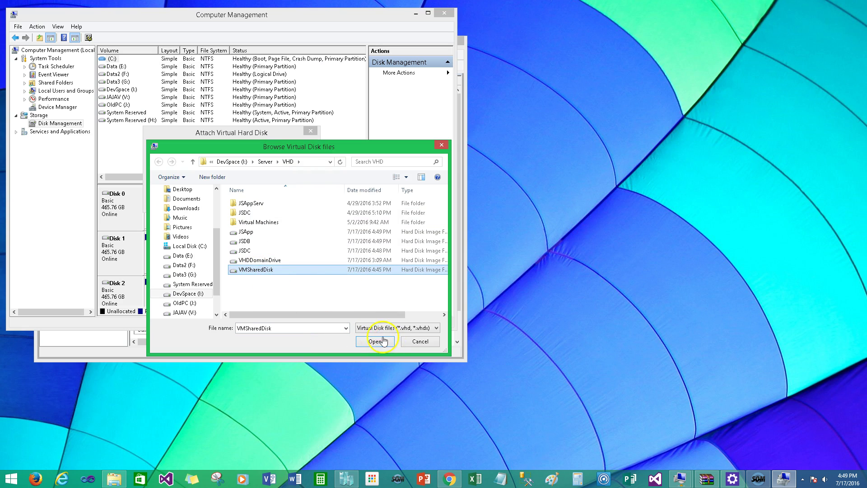
pyautogui.moveTo(378, 316); pyautogui.dragTo(309, 345)
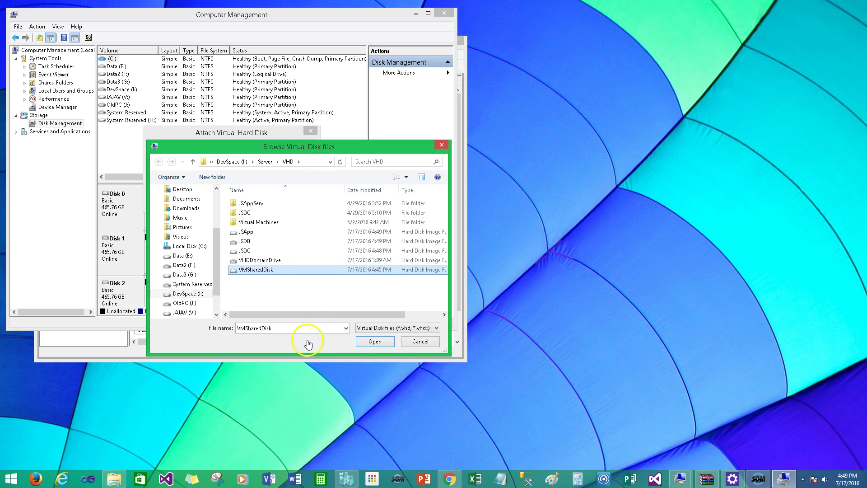
pyautogui.click(376, 341)
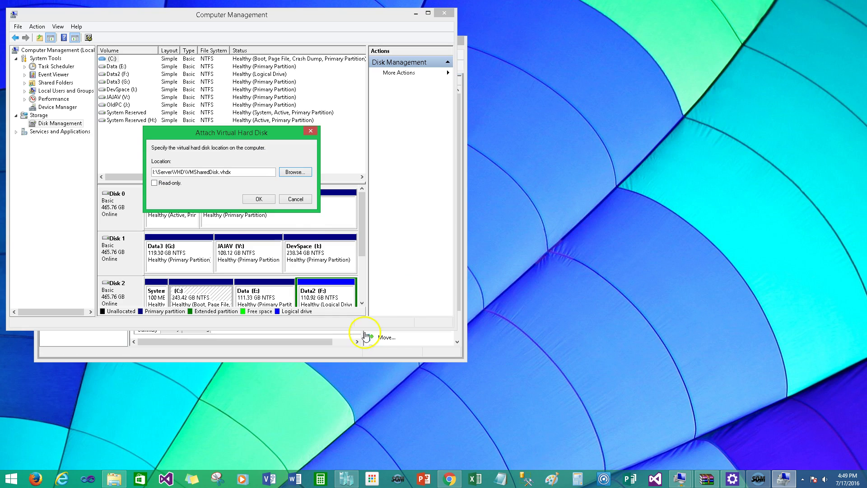
pyautogui.click(267, 203)
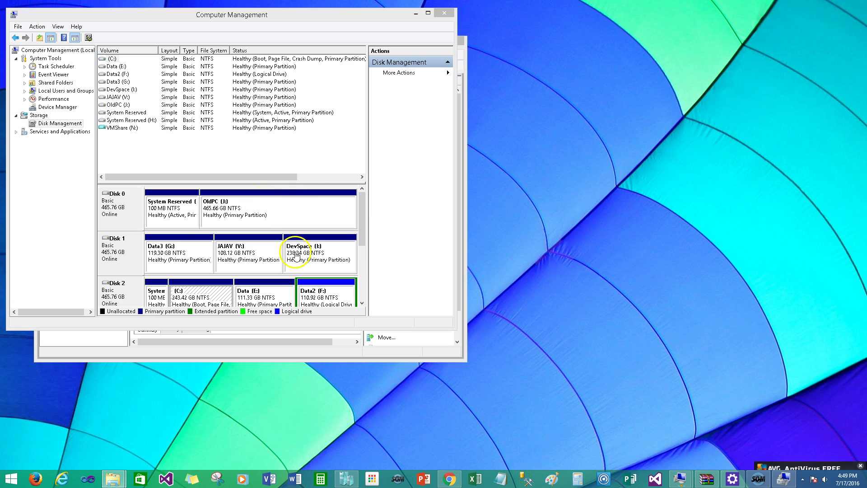
# Locate the attached VMShare (N:) disk among the physical disks and review the operations available for it
pyautogui.click(360, 282)
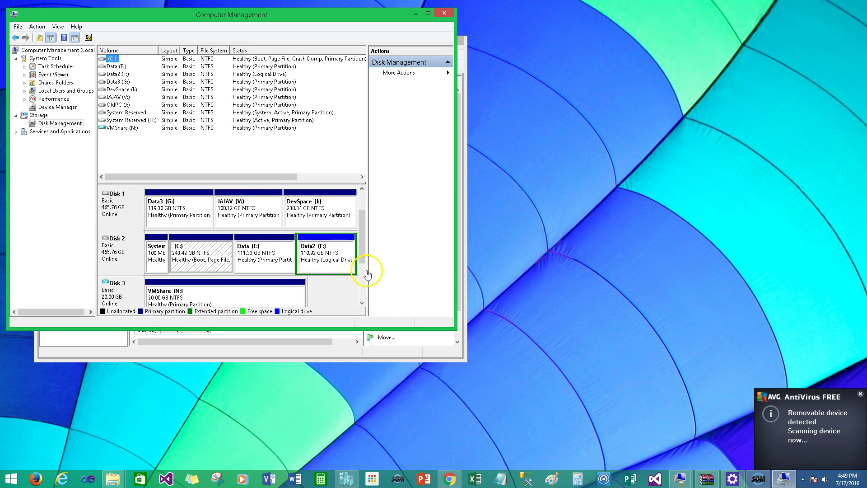
pyautogui.scroll(-3, 363, 273)
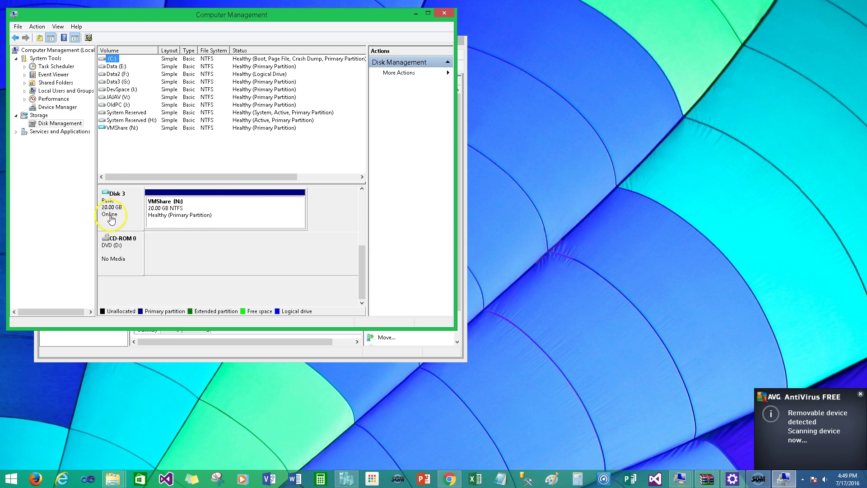
pyautogui.click(125, 223)
pyautogui.rightClick(125, 222)
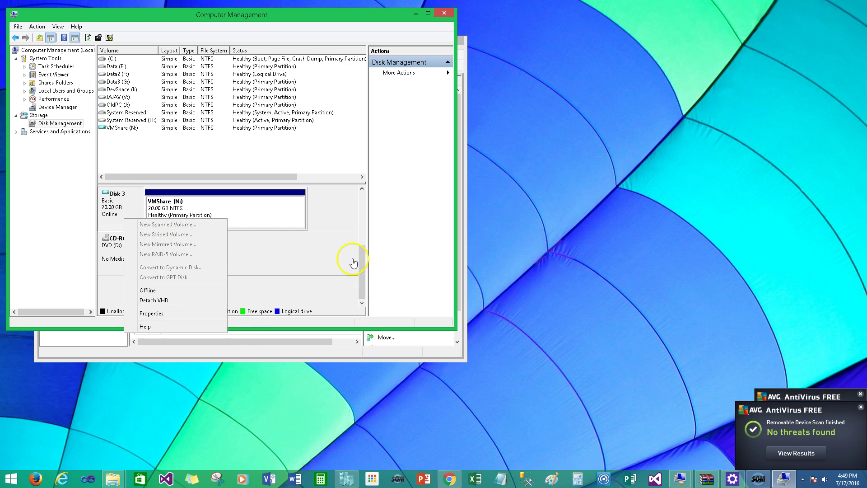
pyautogui.click(345, 280)
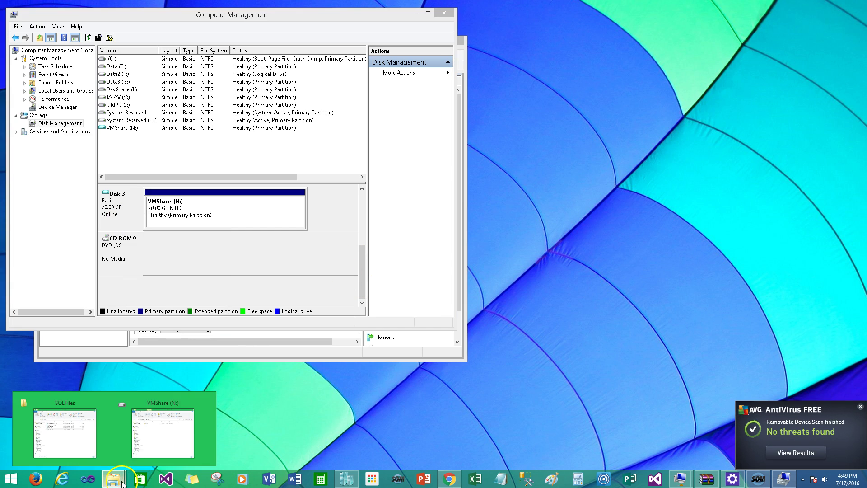
# Switch to File Explorer, examine the installers in the Shares\FileShare folder on VMShare (N:), and close that window
pyautogui.click(176, 408)
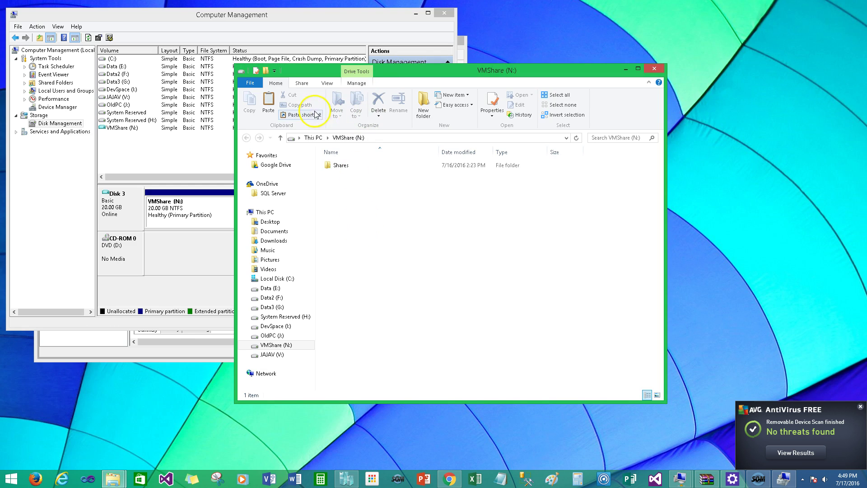
pyautogui.click(341, 167)
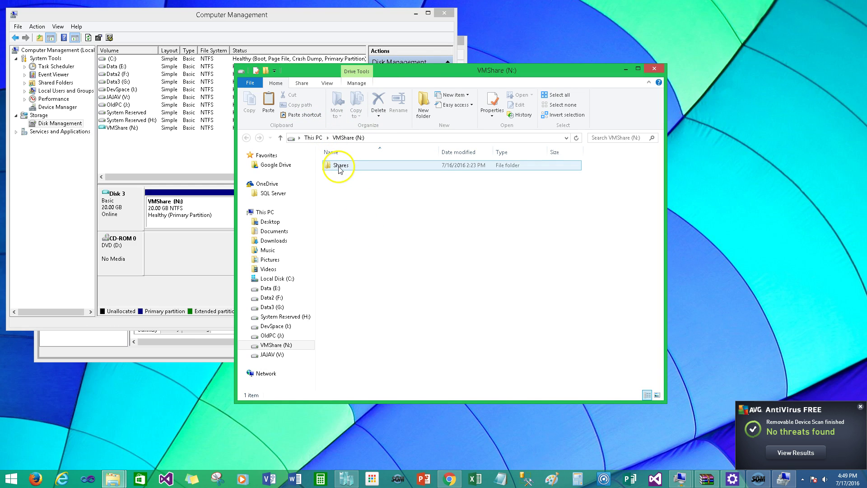
pyautogui.doubleClick(339, 166)
pyautogui.click(343, 167)
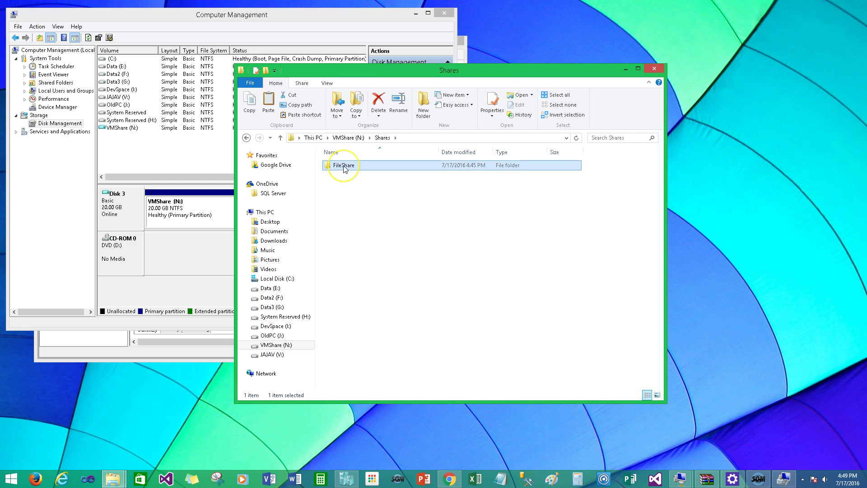
pyautogui.doubleClick(343, 166)
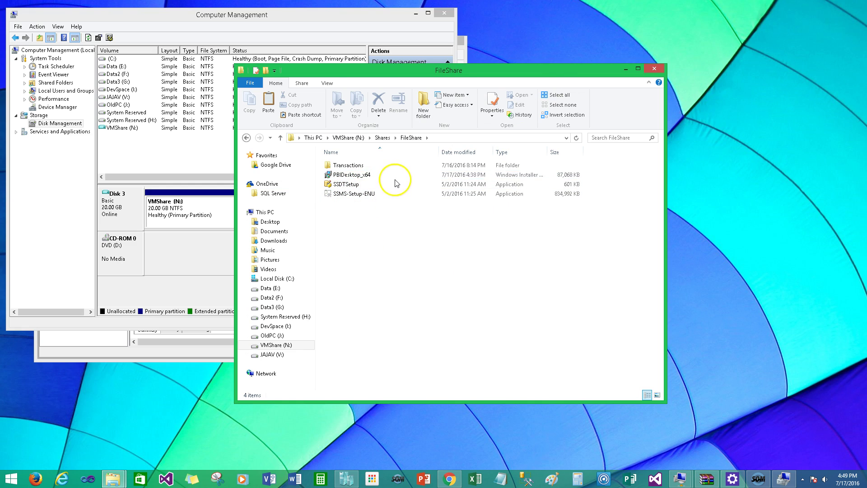
pyautogui.click(357, 175)
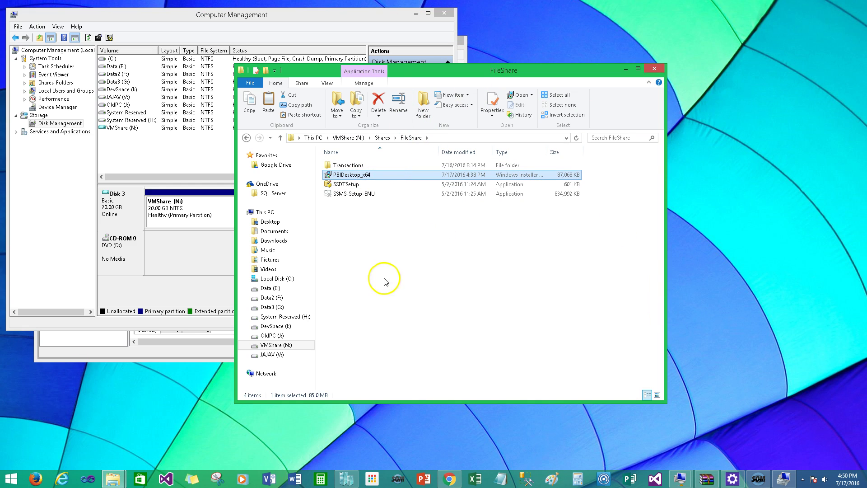
pyautogui.click(317, 168)
pyautogui.click(343, 175)
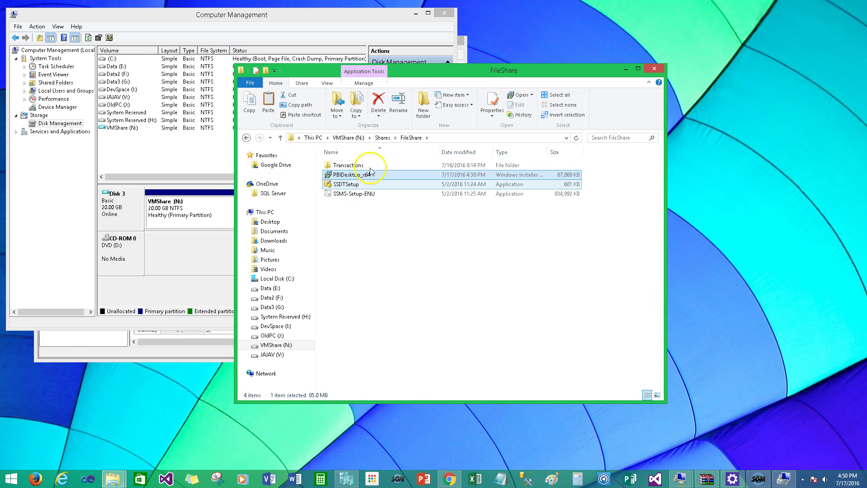
pyautogui.click(655, 69)
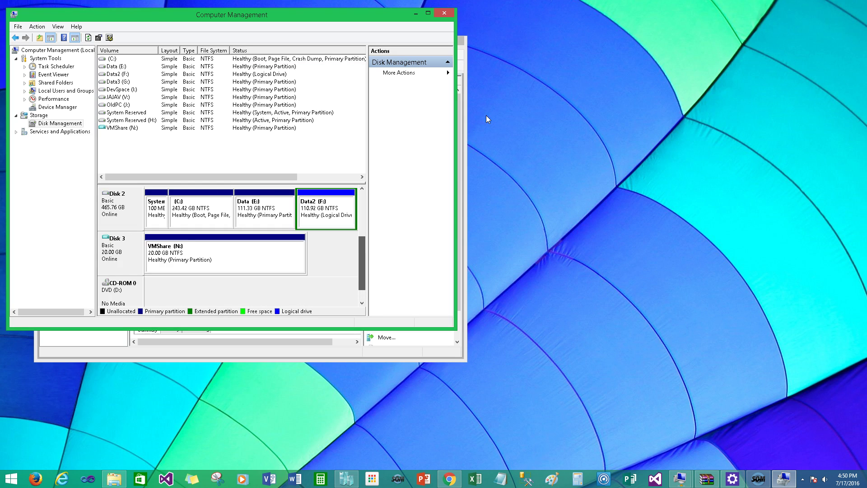
# Take the VMShare disk (Disk 3) offline and detach its virtual hard disk file VMSharedDisk.vhdx
pyautogui.rightClick(131, 261)
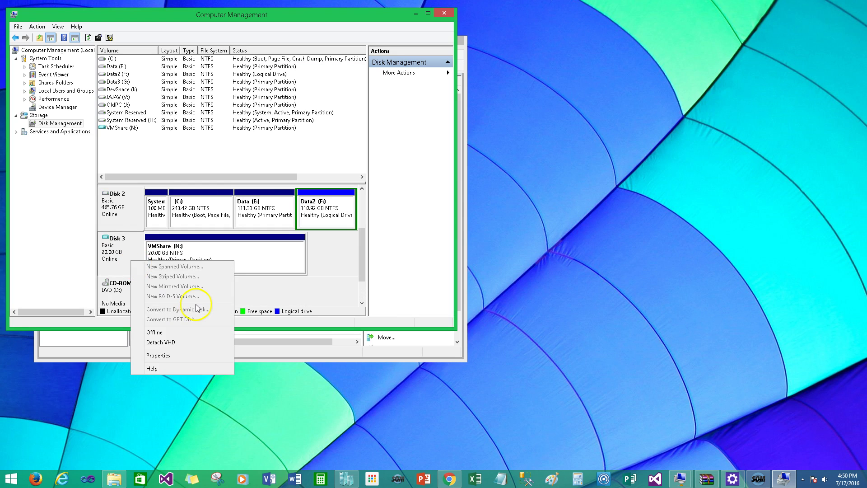
pyautogui.click(178, 335)
pyautogui.rightClick(132, 268)
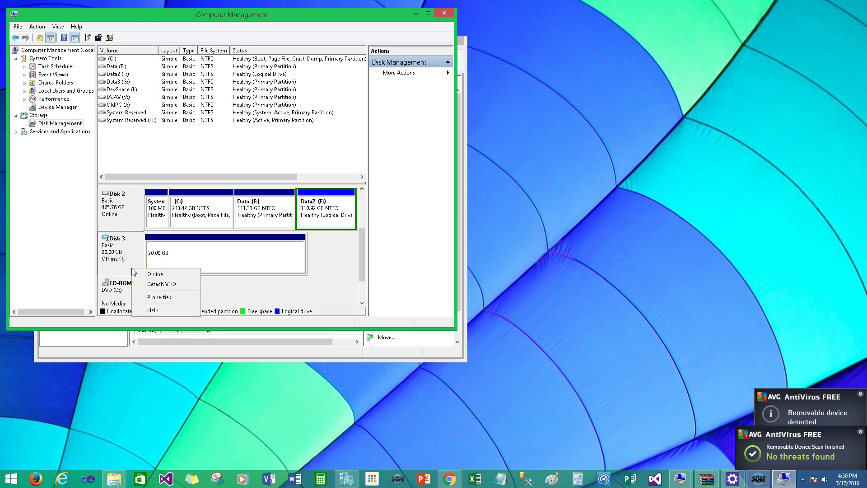
pyautogui.click(160, 284)
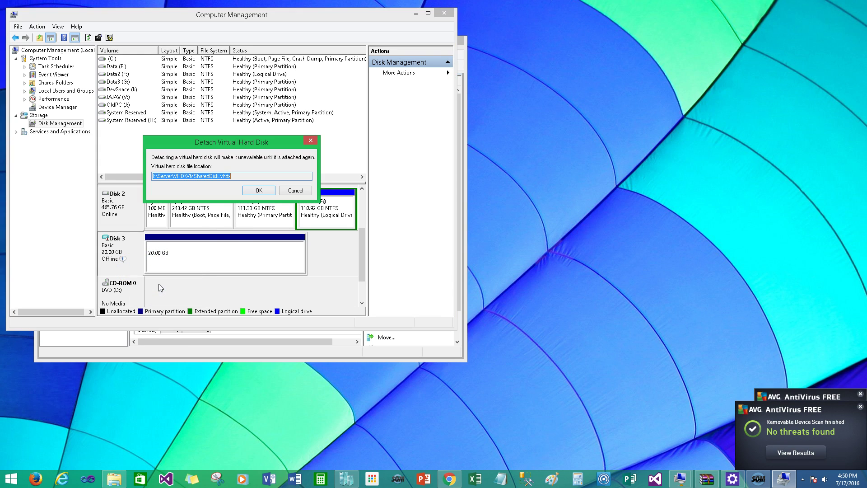
pyautogui.click(254, 190)
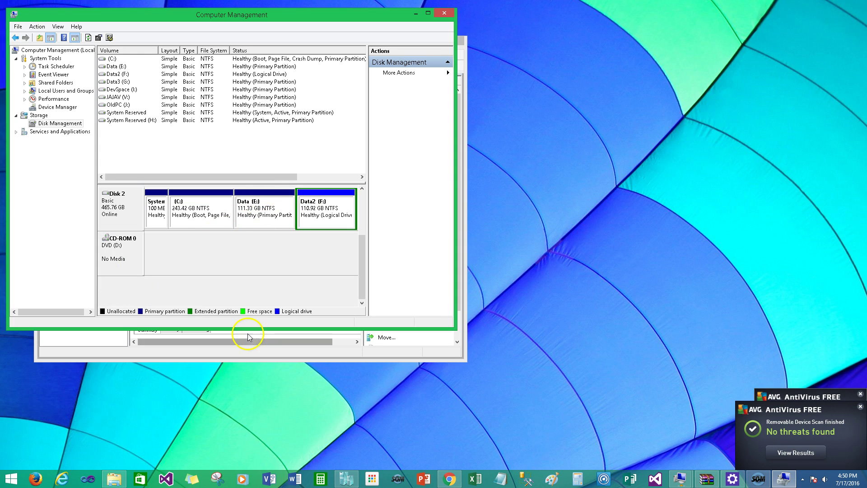
# Switch to Hyper-V Manager and open the settings of the JSDC virtual machine
pyautogui.click(256, 361)
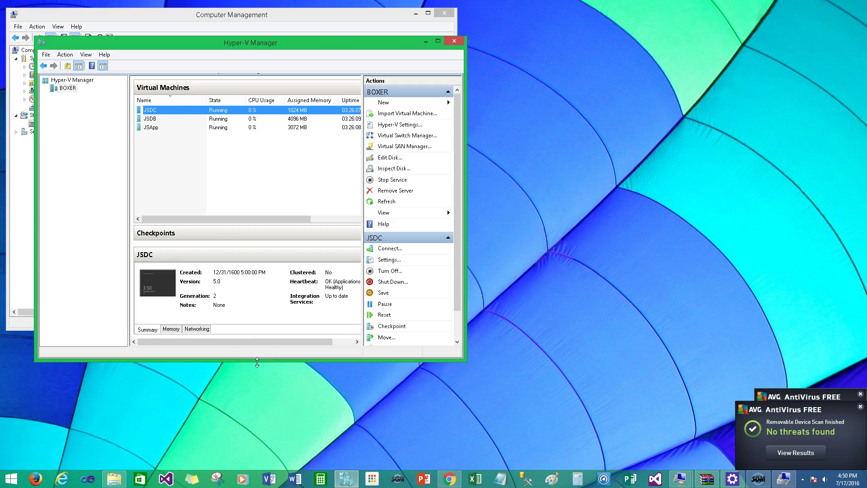
pyautogui.hotkey('shift', 'F10')
pyautogui.press('Down')
pyautogui.press('Down')
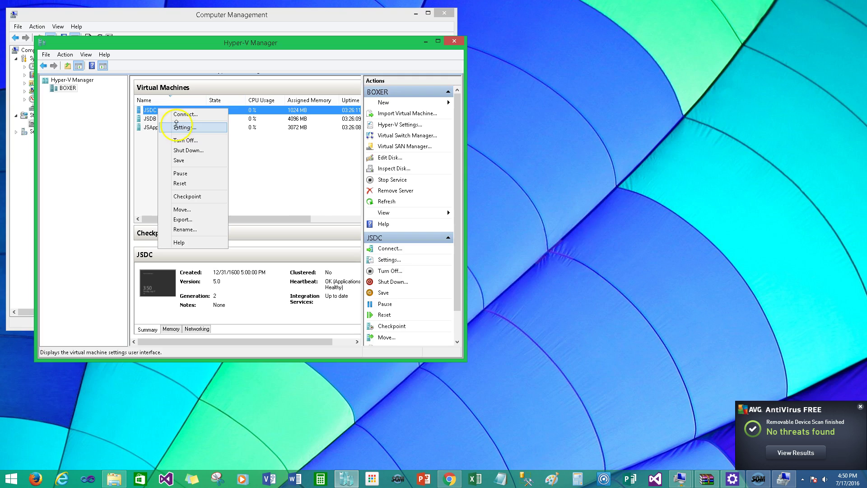
pyautogui.click(180, 127)
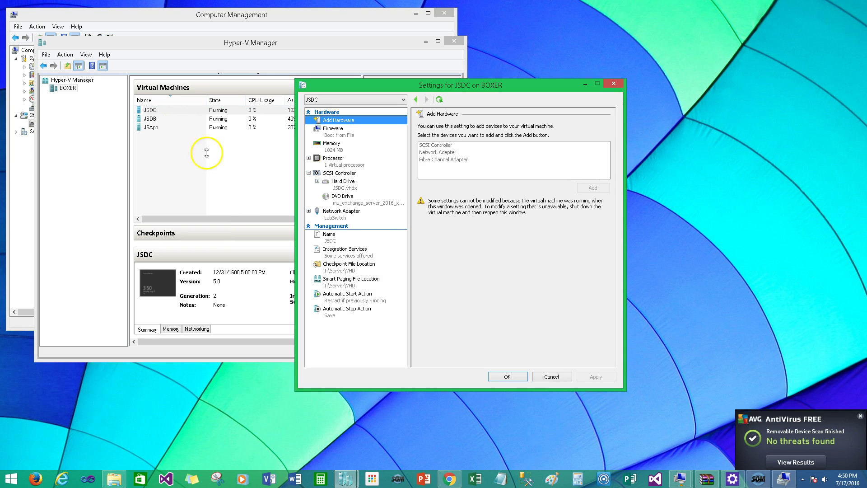
# Add a hard drive to JSDC's SCSI controller, using I:\Server\VHD\VMSharedDisk.vhdx as its virtual hard disk
pyautogui.click(339, 174)
pyautogui.click(432, 151)
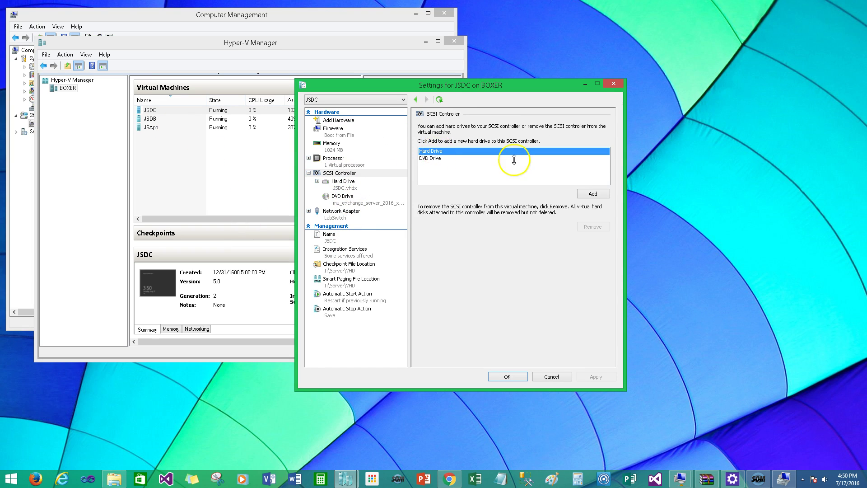
pyautogui.click(593, 194)
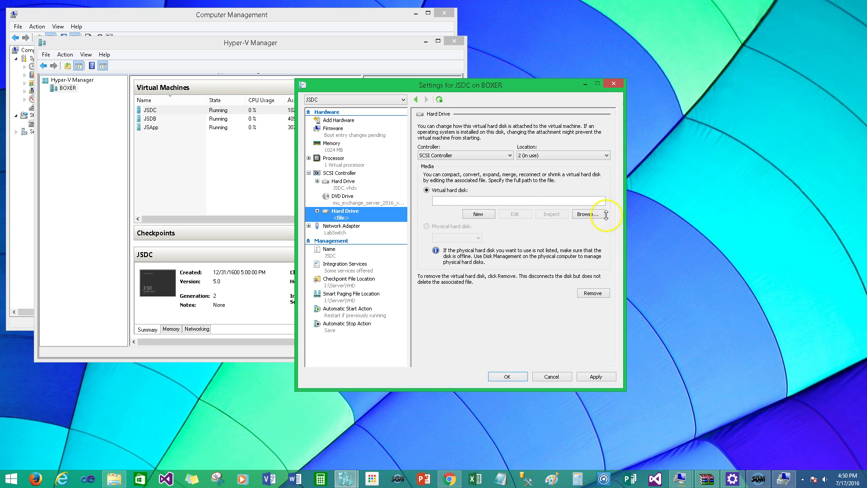
pyautogui.click(585, 214)
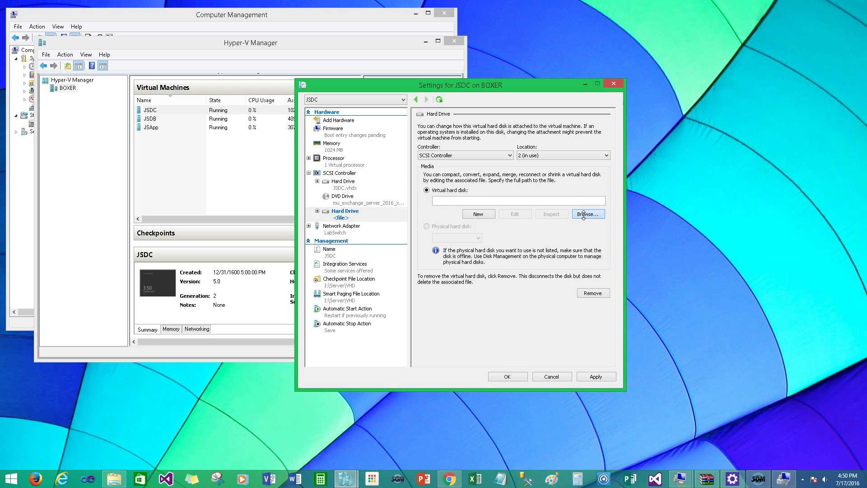
pyautogui.click(411, 213)
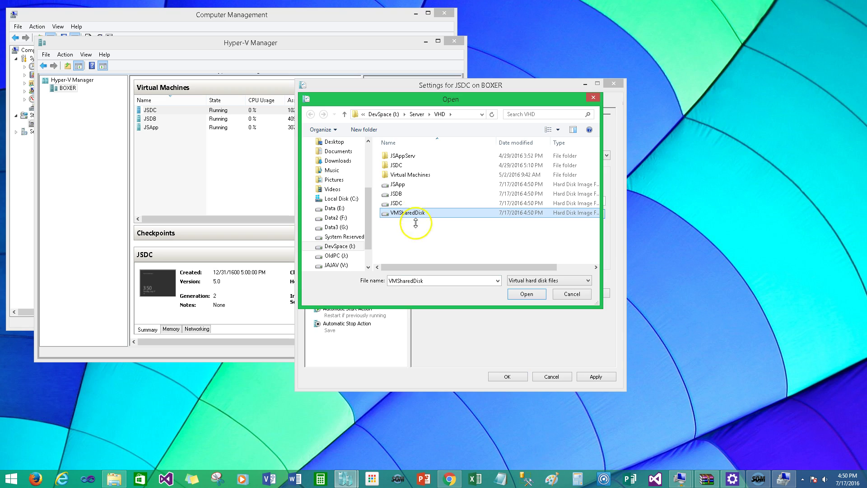
pyautogui.click(526, 294)
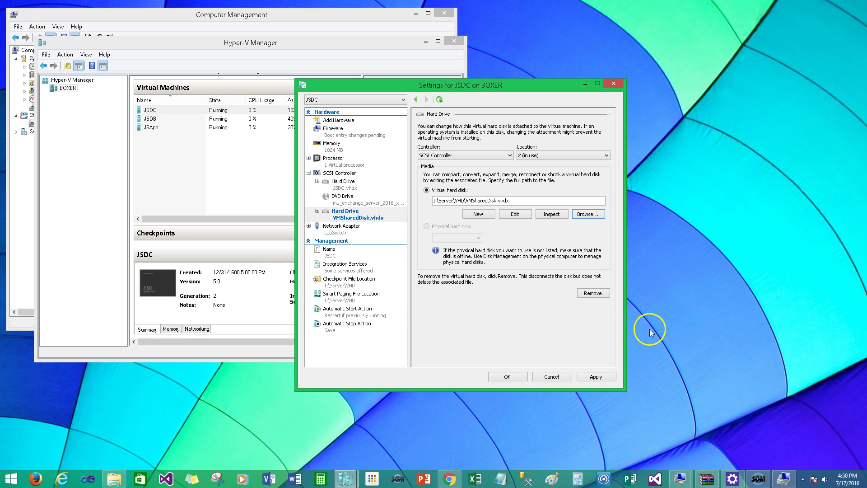
# Confirm JSDC's settings with the added hard drive, connect to the JSDC virtual machine and maximize its connection window
pyautogui.press('Return')
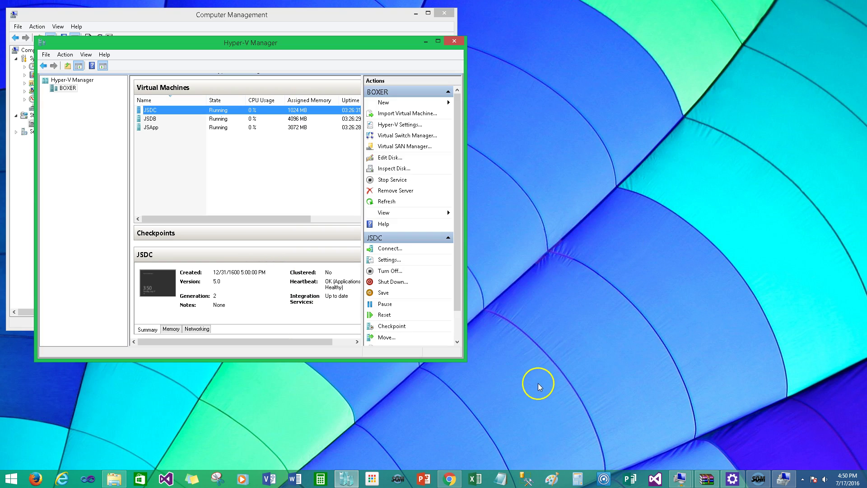
pyautogui.hotkey('shift', 'F10')
pyautogui.press('Down')
pyautogui.press('Down')
pyautogui.press('Up')
pyautogui.press('Return')
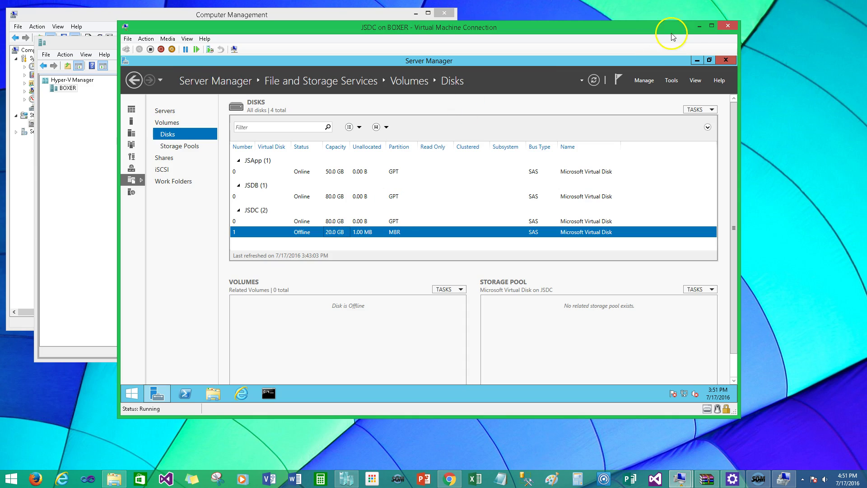
pyautogui.click(712, 26)
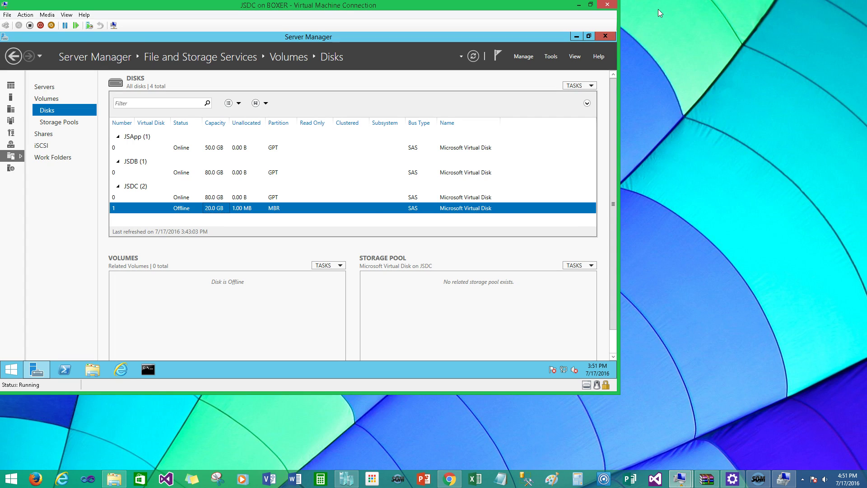
# Bring JSDC's offline 20.0 GB disk 1 online and accept the data-loss confirmation
pyautogui.rightClick(189, 211)
pyautogui.click(212, 224)
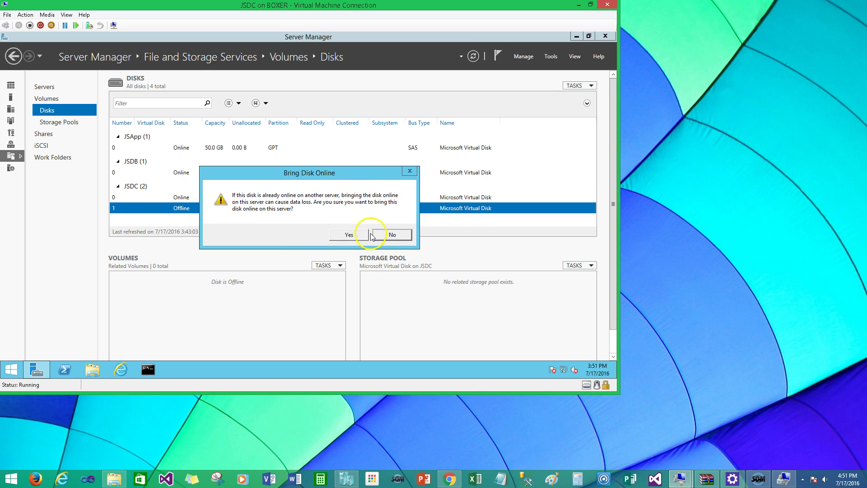
pyautogui.click(349, 235)
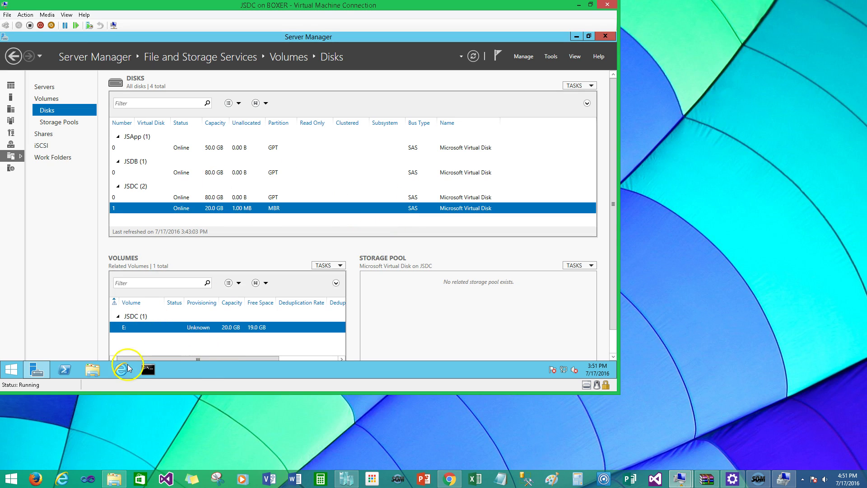
# Switch to File Explorer inside JSDC and open the Shares folder on the VMShare (E:) drive
pyautogui.click(93, 371)
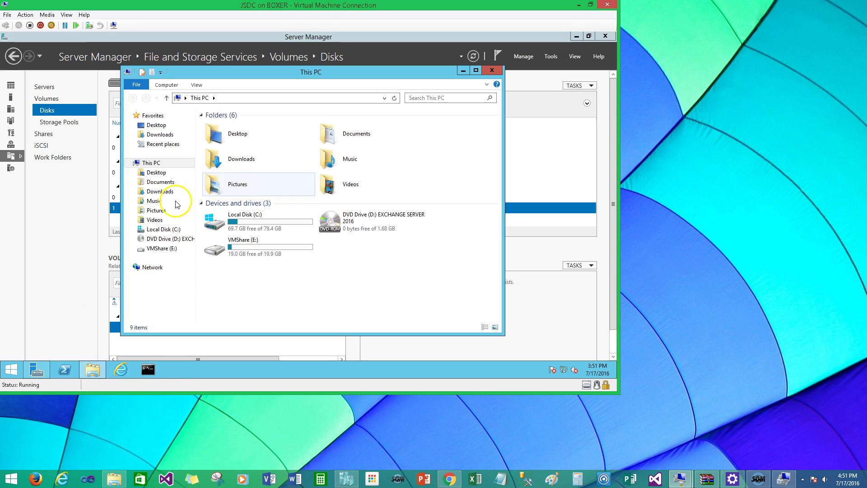
pyautogui.doubleClick(269, 256)
pyautogui.doubleClick(227, 131)
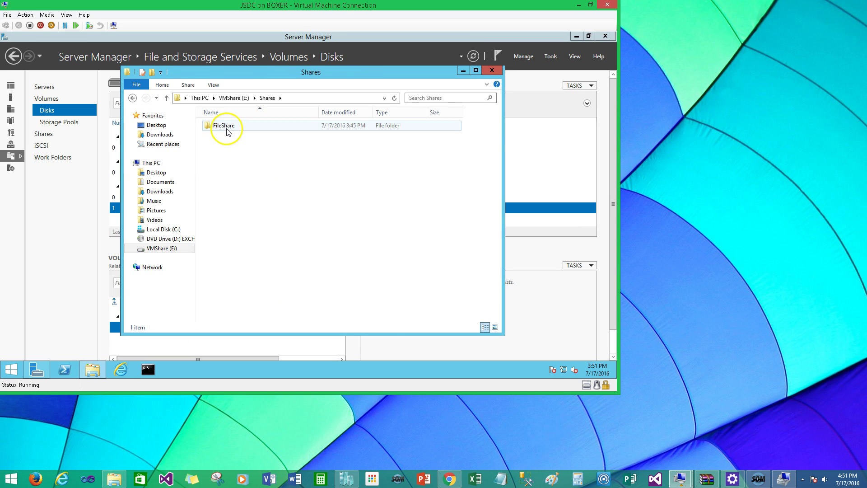